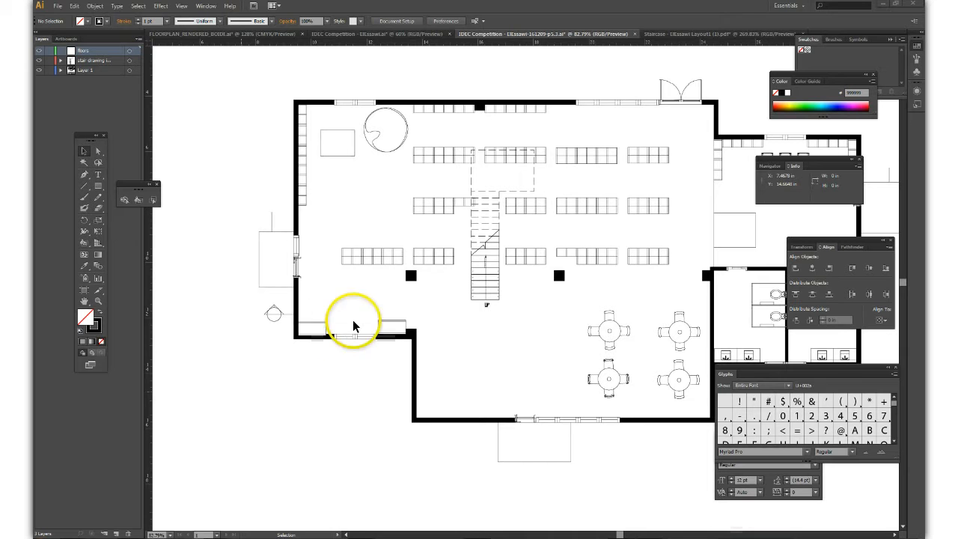
Add two new layers named "floor 1" and "floor 2" to the floor plan document
left_click(136, 40)
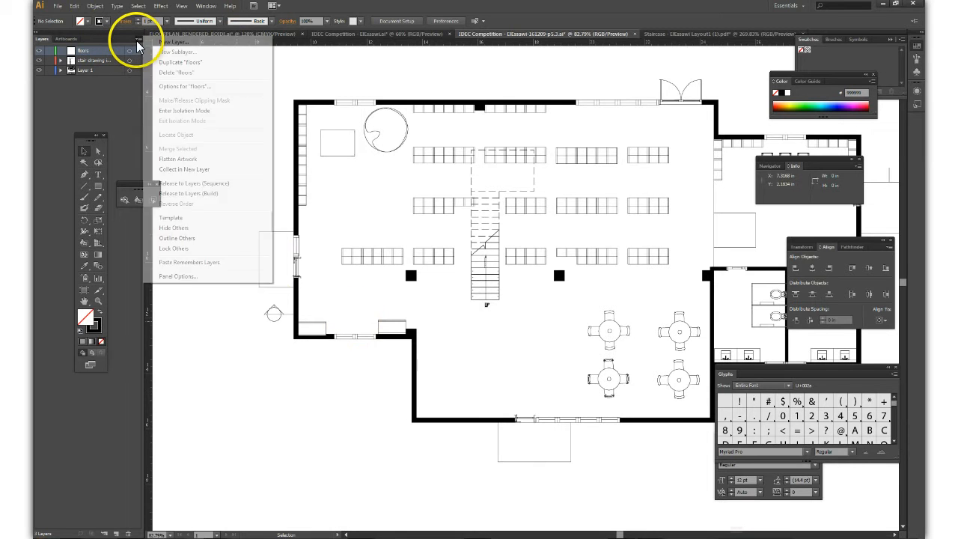
left_click(188, 43)
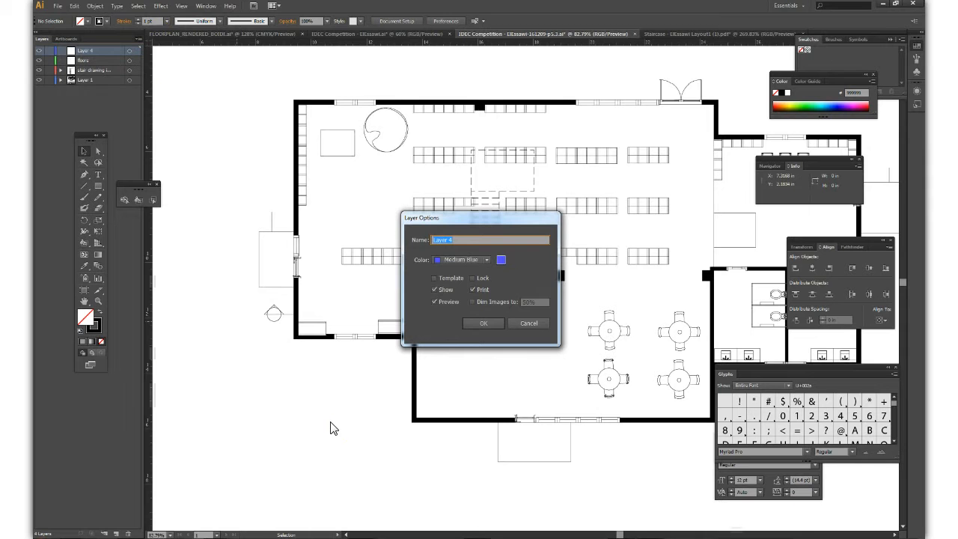
type("floor 1")
key("Return")
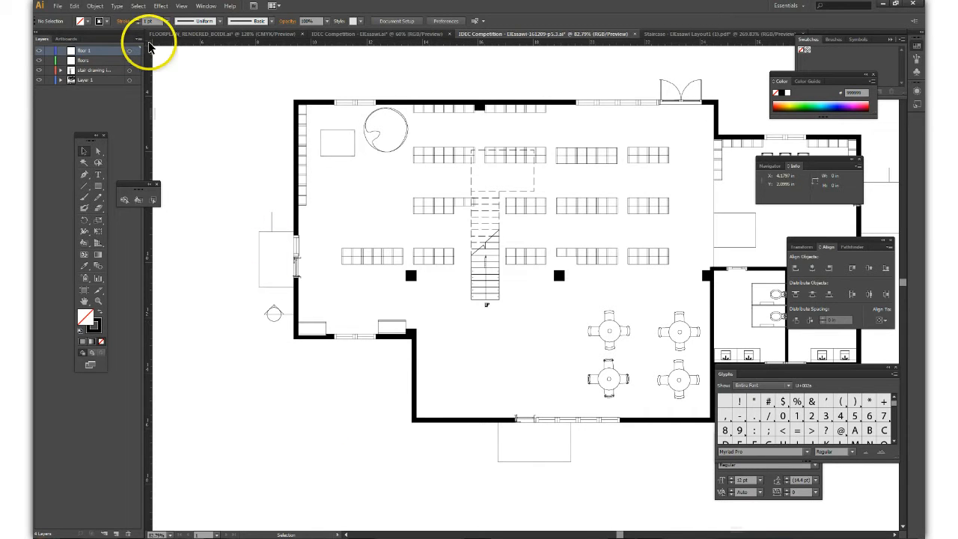
left_click(137, 40)
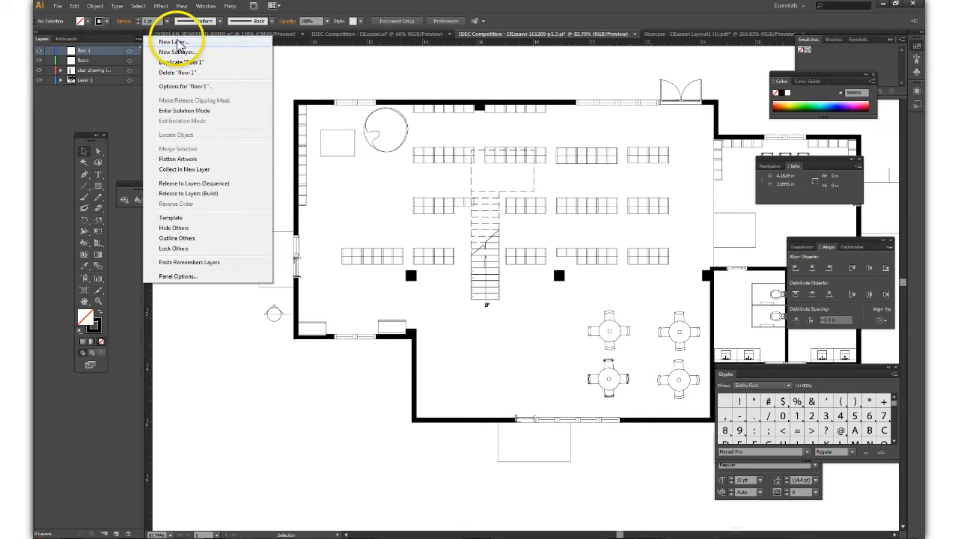
left_click(162, 41)
type("floor 2")
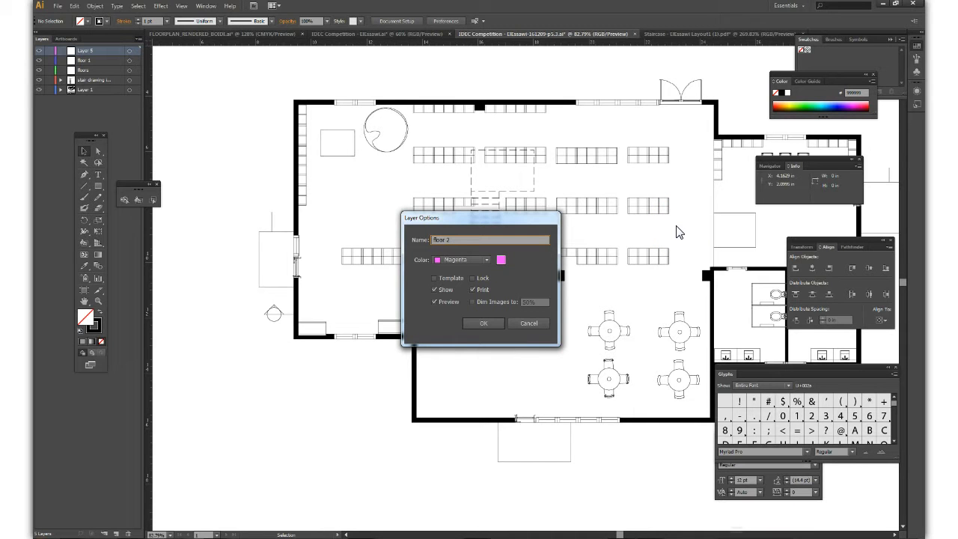
key("Return")
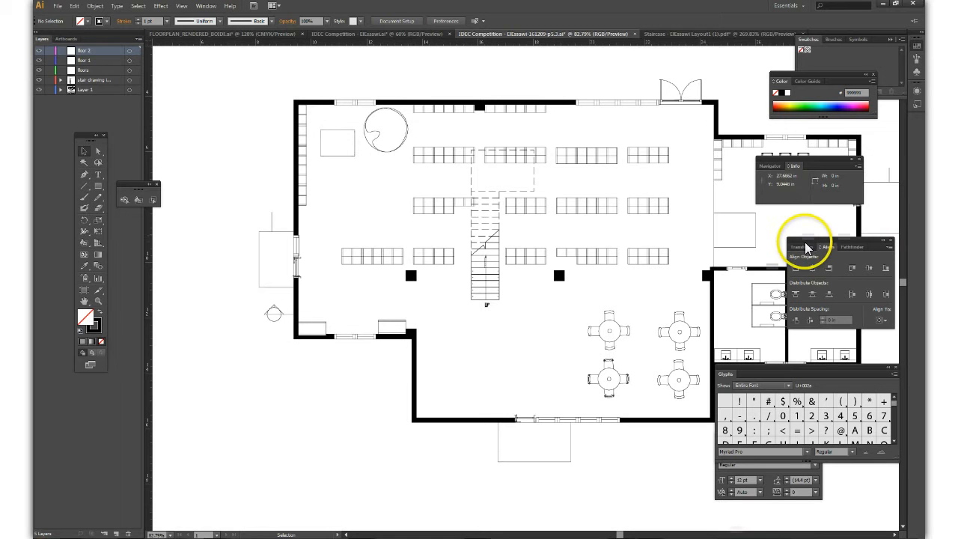
Bring up the Gradient panel and place it over the lower part of the floor plan
left_click_drag(807, 246, 814, 223)
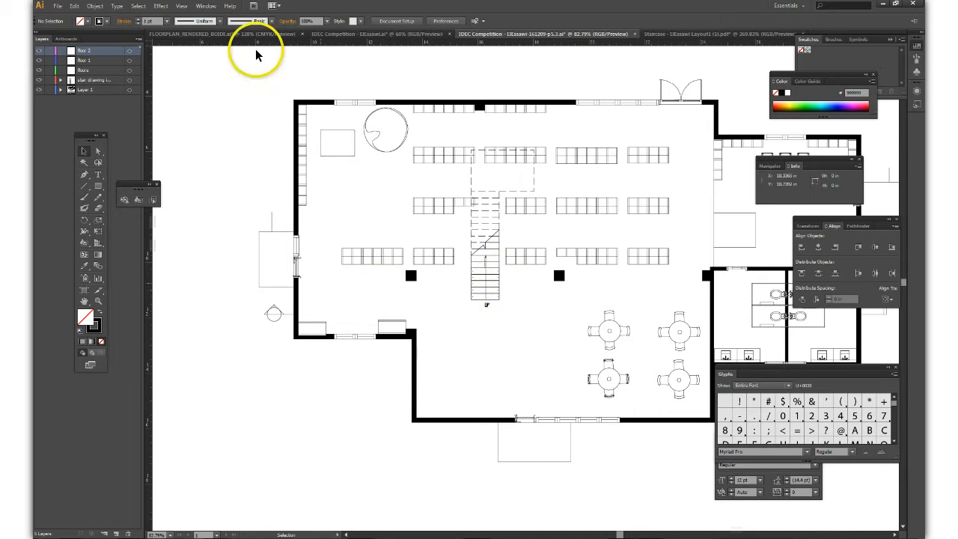
left_click(207, 6)
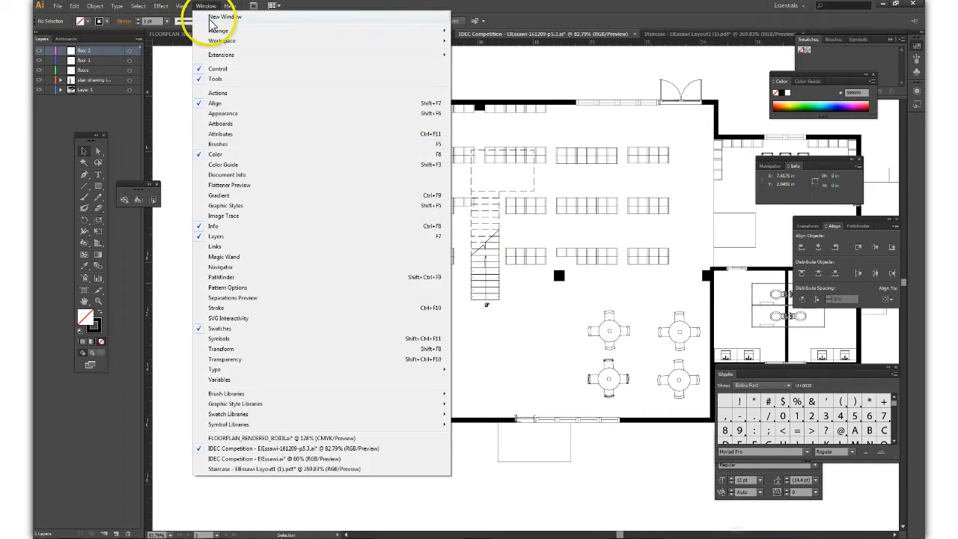
left_click(268, 199)
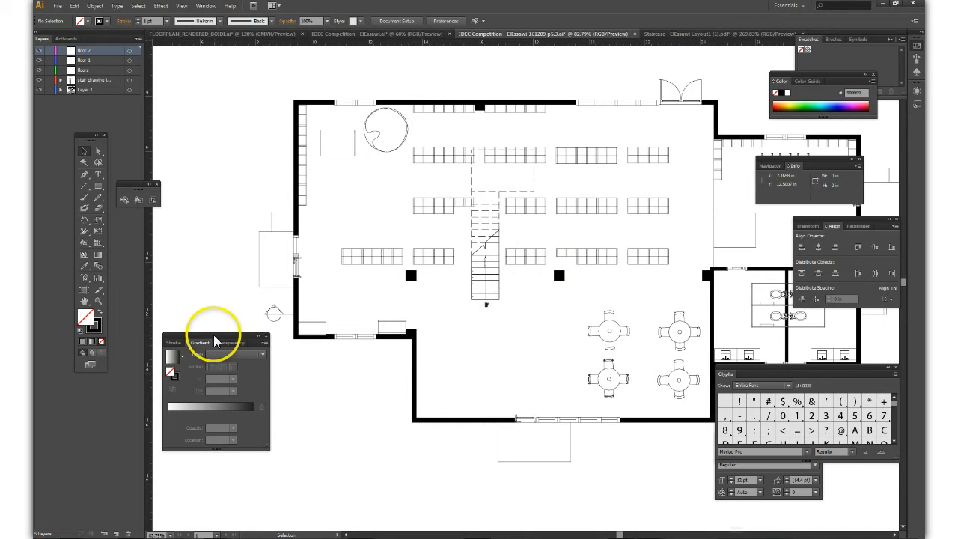
left_click_drag(213, 333, 573, 365)
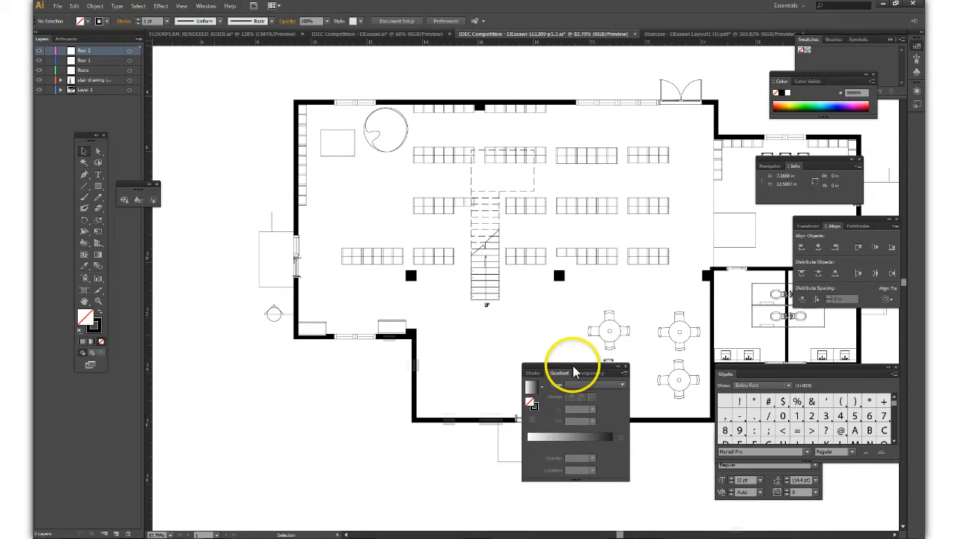
Close the Glyphs and Align panels and move the Info, Color and Gradient panels off the main room
left_click(893, 366)
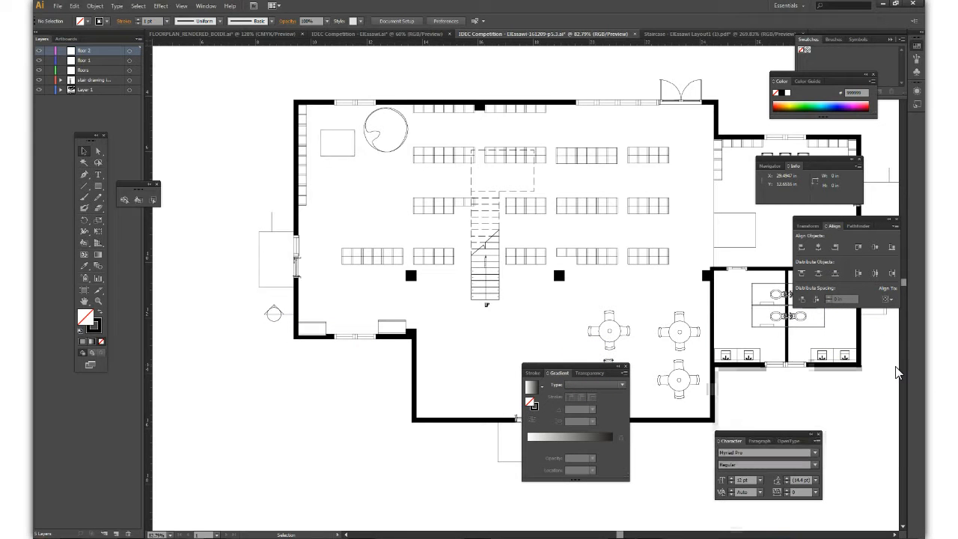
left_click(896, 219)
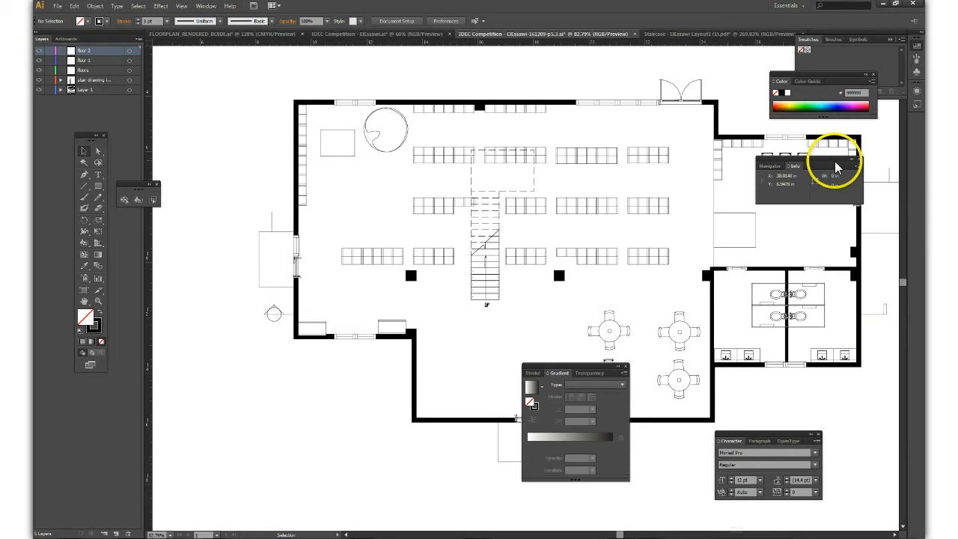
left_click_drag(822, 157, 855, 133)
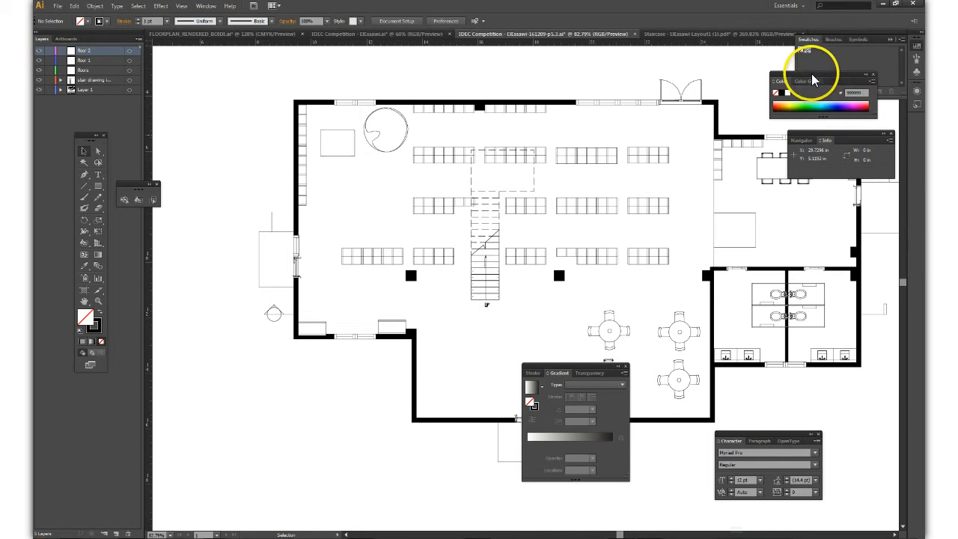
left_click_drag(812, 75, 829, 65)
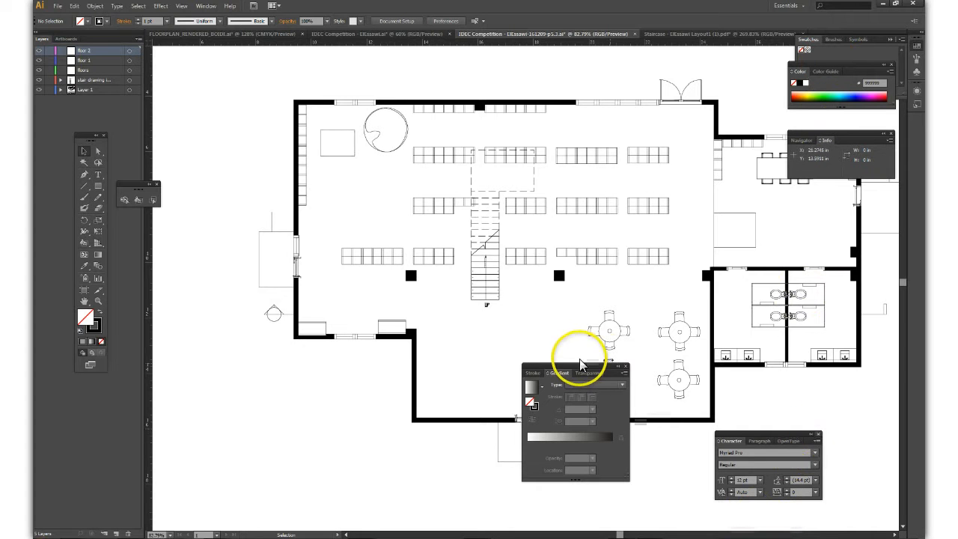
left_click_drag(576, 365, 774, 383)
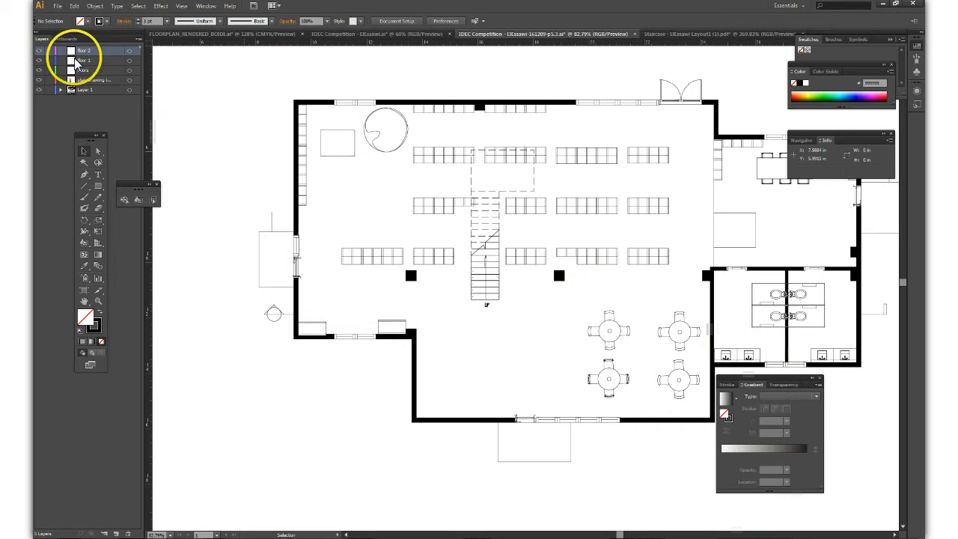
On the floor 1 layer, draw a rectangle about 3.88 by 8.27 in over the main room's west section, inside the walls
left_click(87, 62)
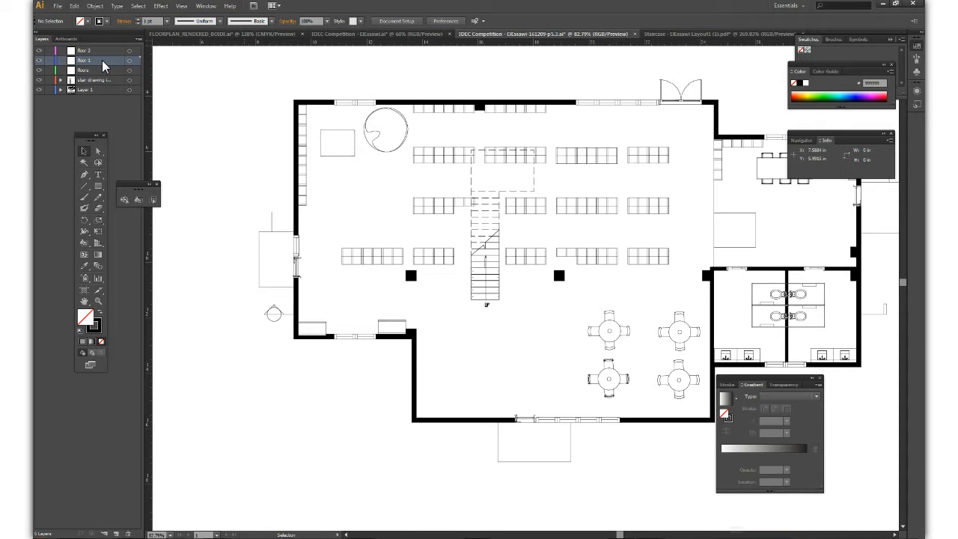
left_click(98, 188)
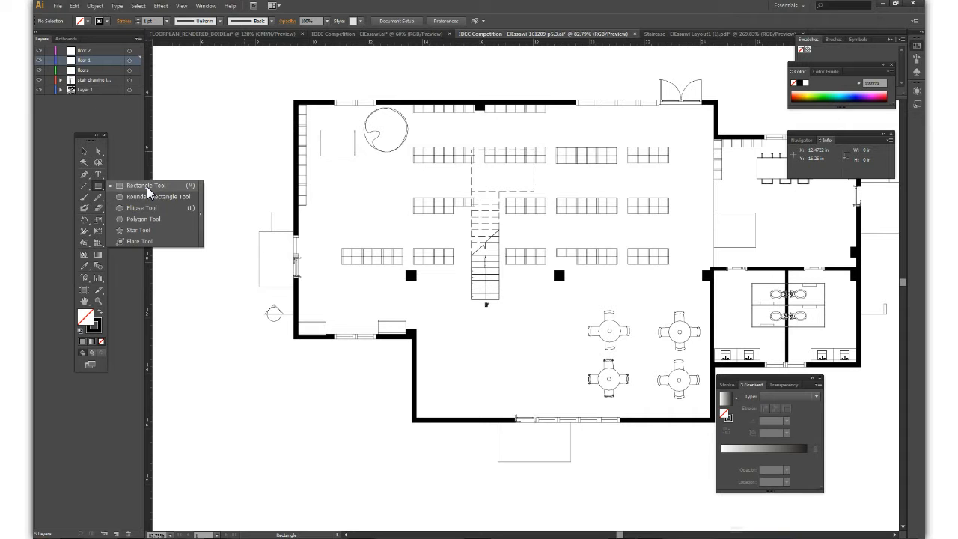
left_click(147, 186)
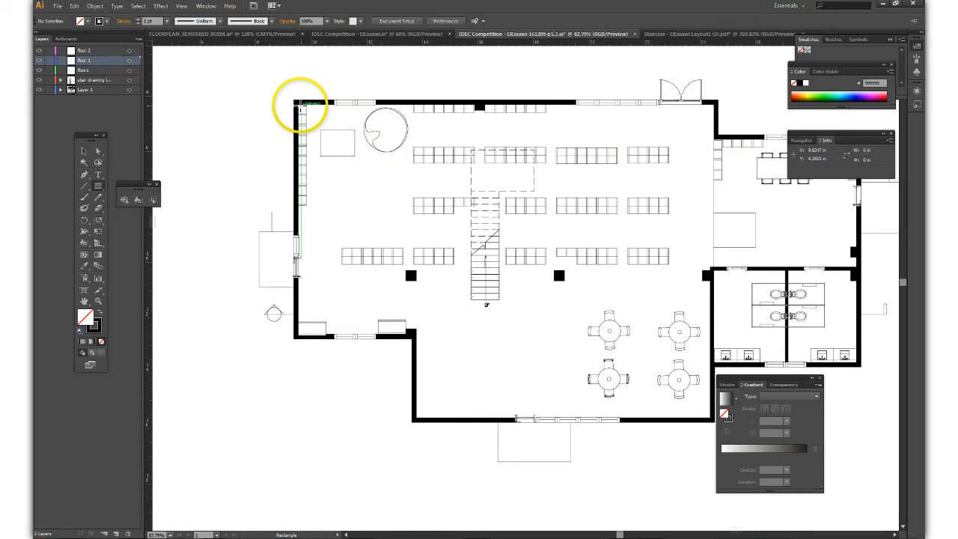
left_click_drag(297, 104, 408, 332)
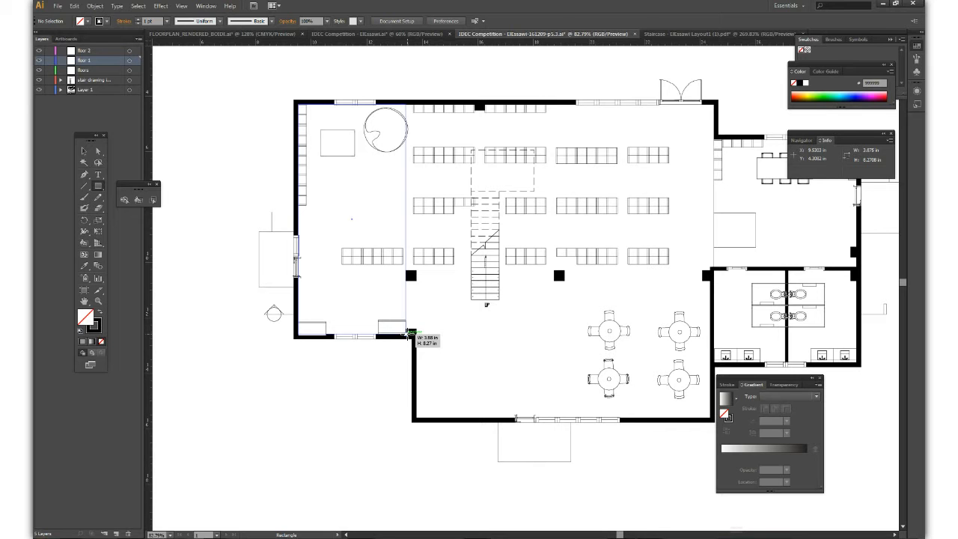
left_click_drag(409, 334, 409, 335)
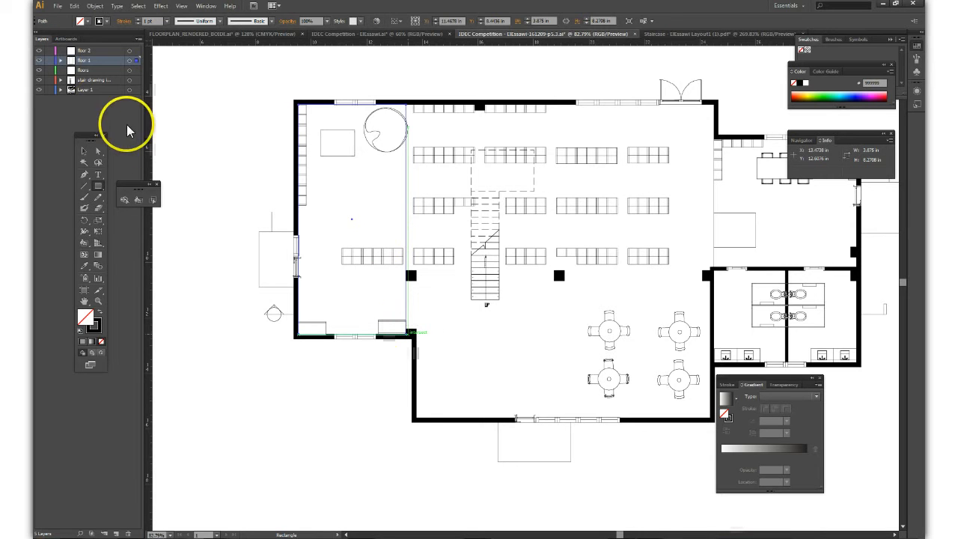
Fill the floor rectangle with a pale grey-green tint from the Color Guide
left_click(86, 151)
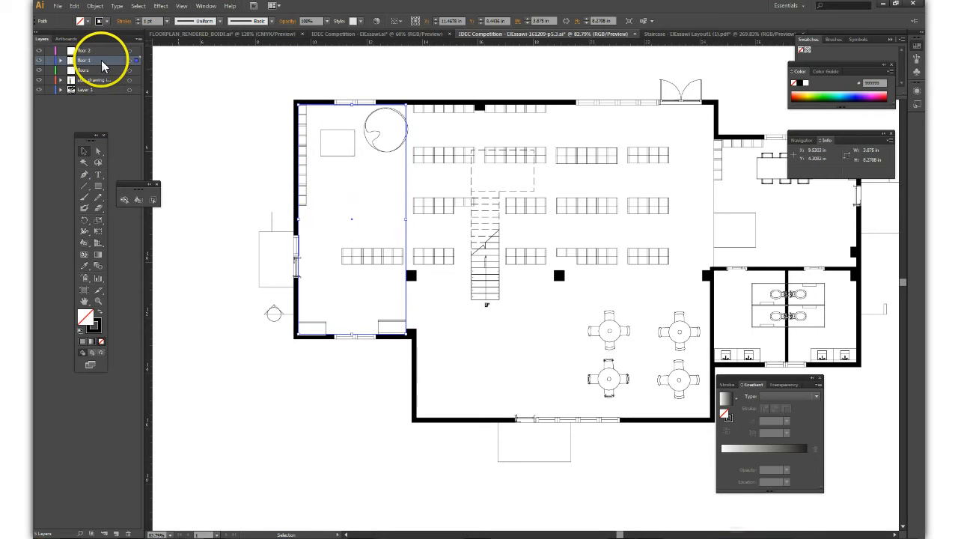
double_click(85, 319)
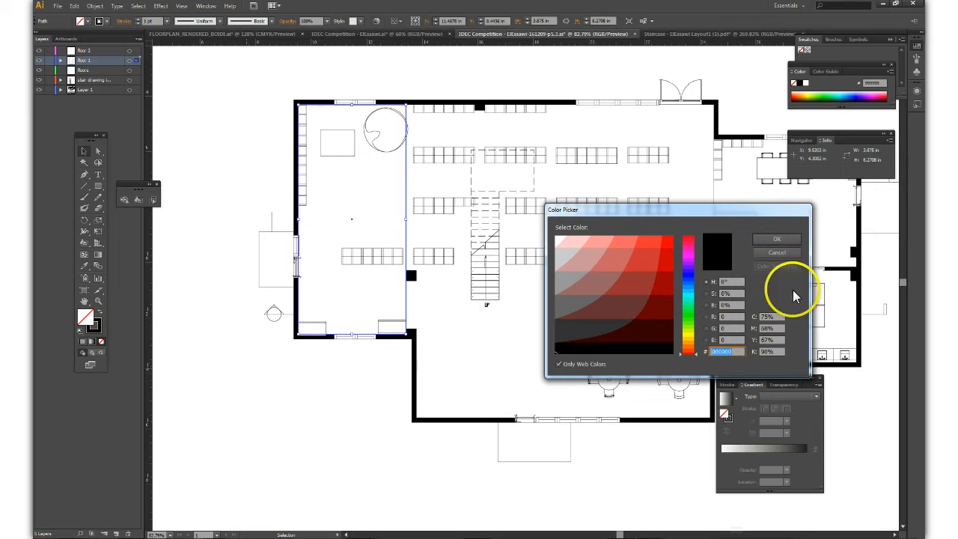
left_click(776, 253)
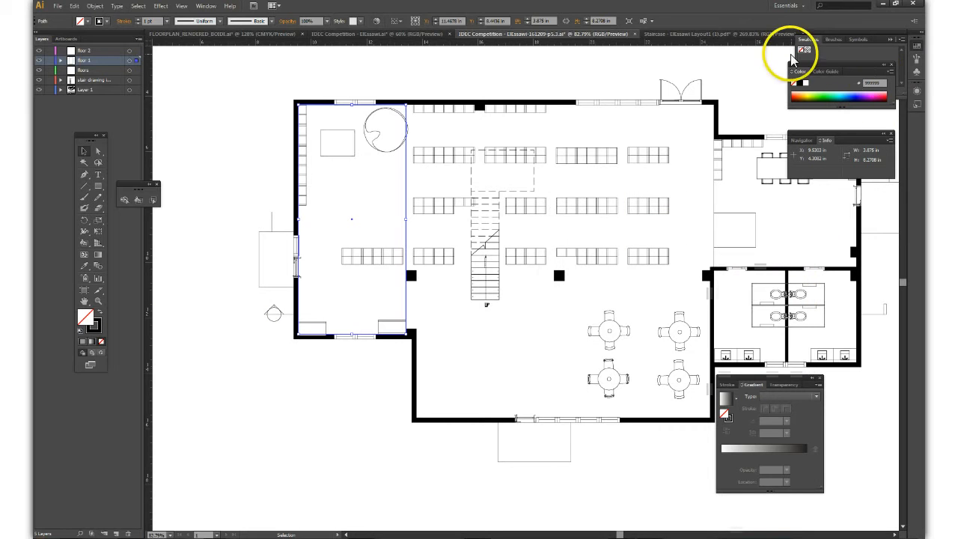
left_click(825, 72)
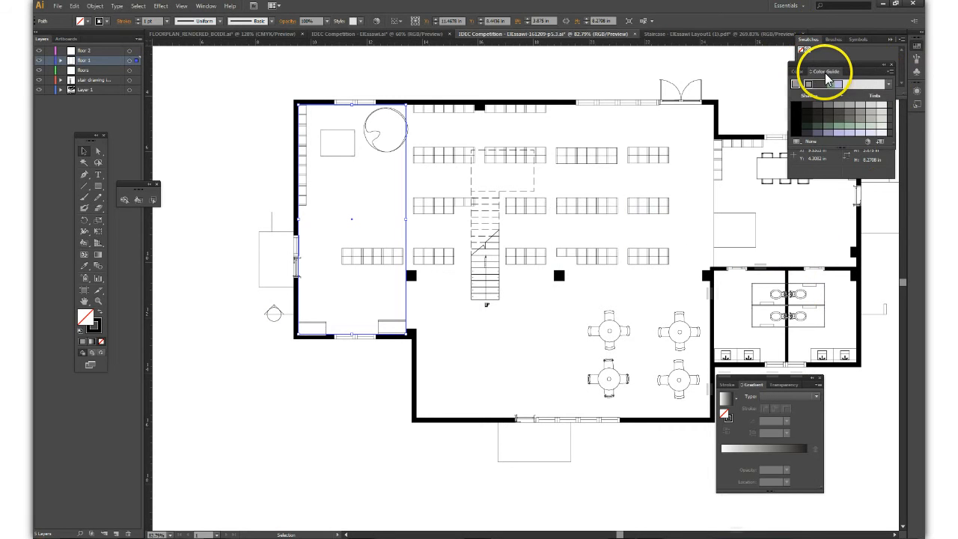
left_click(870, 128)
left_click(839, 139)
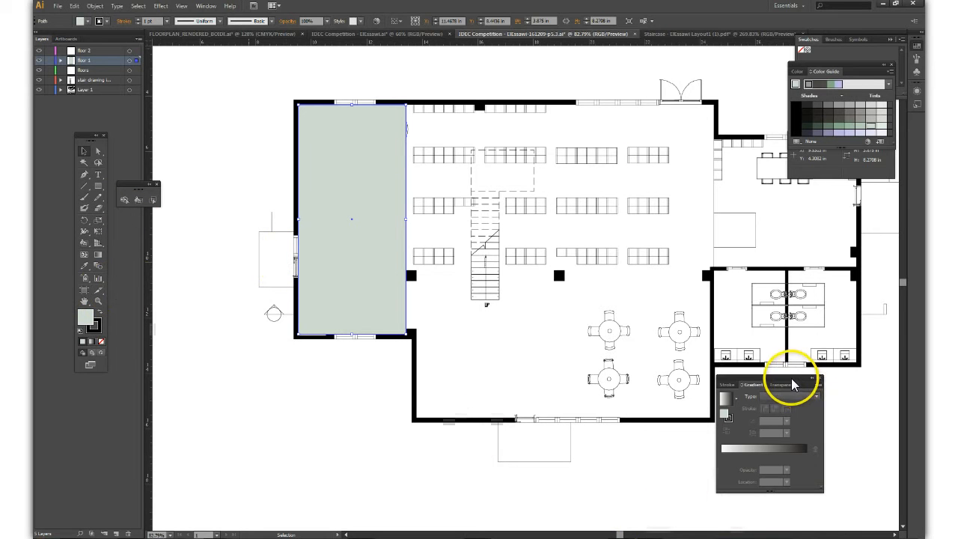
Apply a gradient fill to the floor rectangle and set its type to Radial
mouse_move(790, 378)
left_mouse_down()
mouse_move(449, 378)
mouse_move(315, 366)
left_mouse_up()
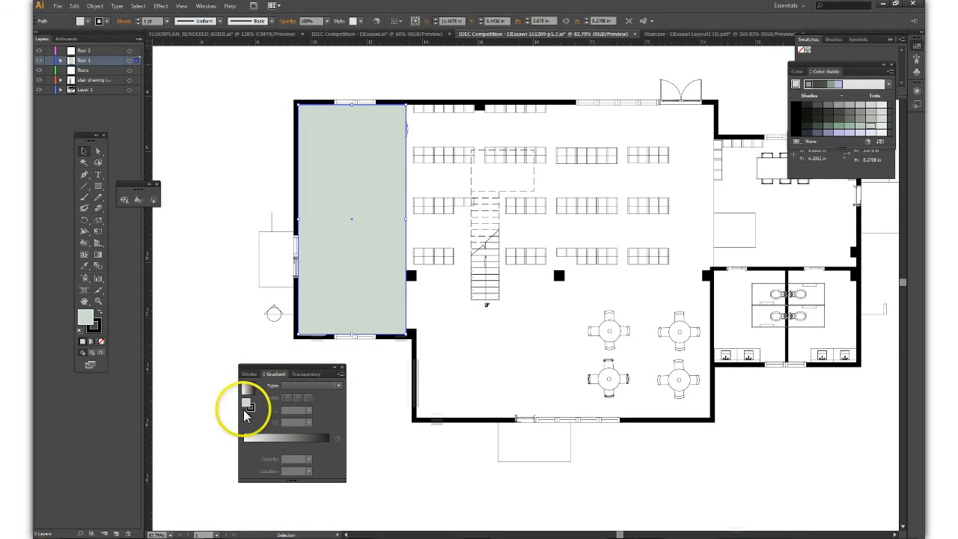
left_click(302, 391)
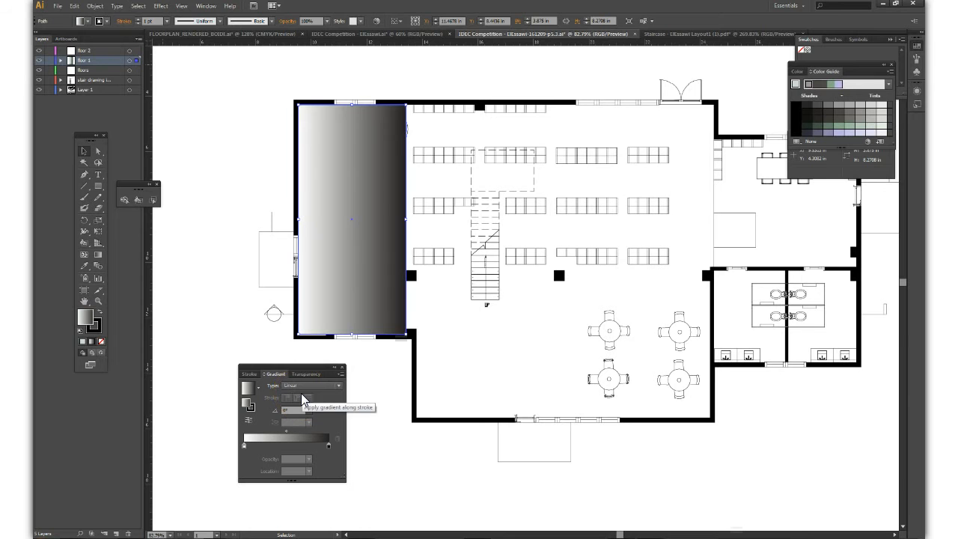
left_click(312, 384)
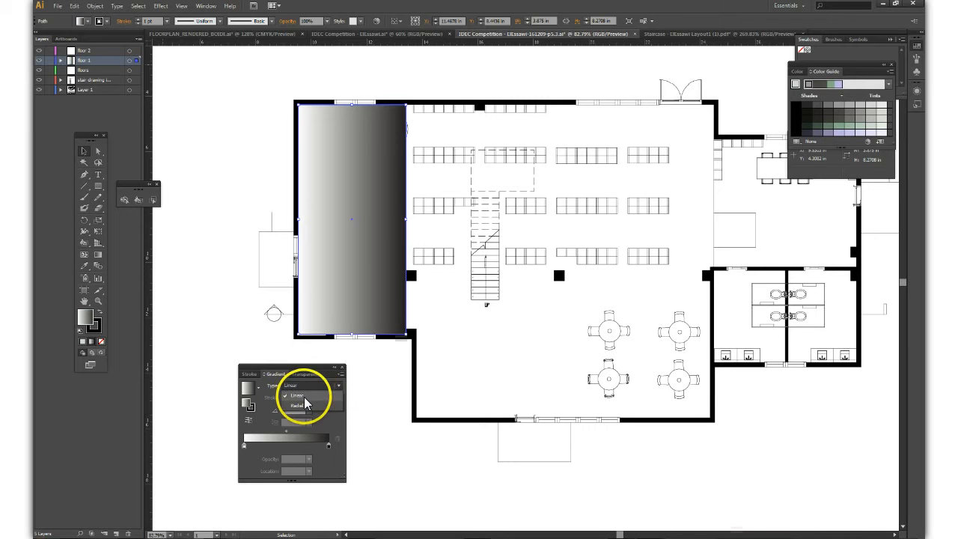
left_click(300, 406)
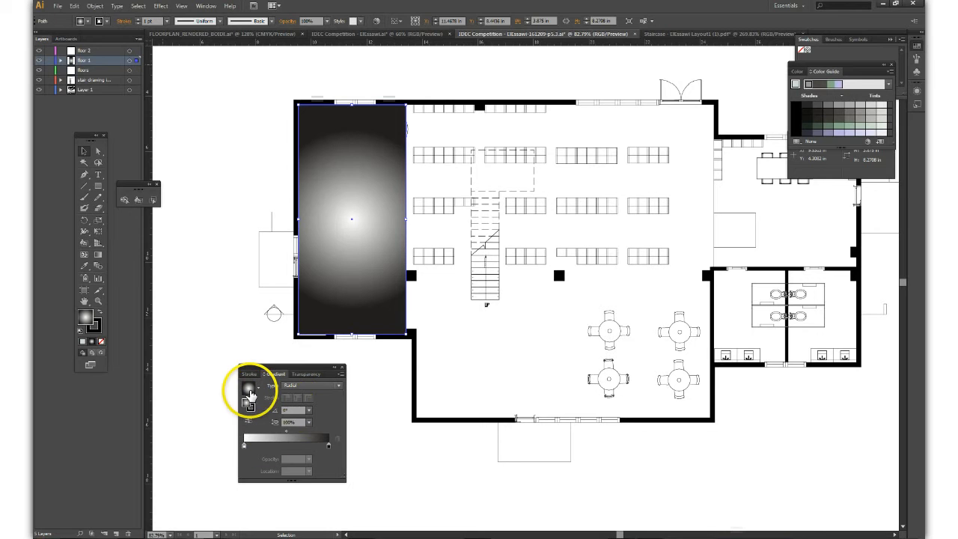
Replace the gradient's black end color with a muted green from the Color Guide, and deselect the rectangle
left_click(327, 447)
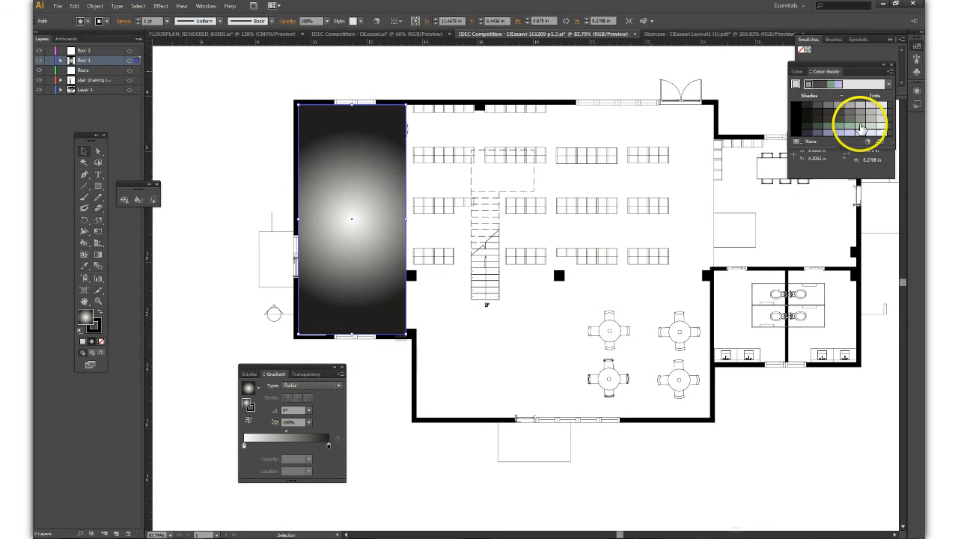
left_click_drag(854, 129, 327, 448)
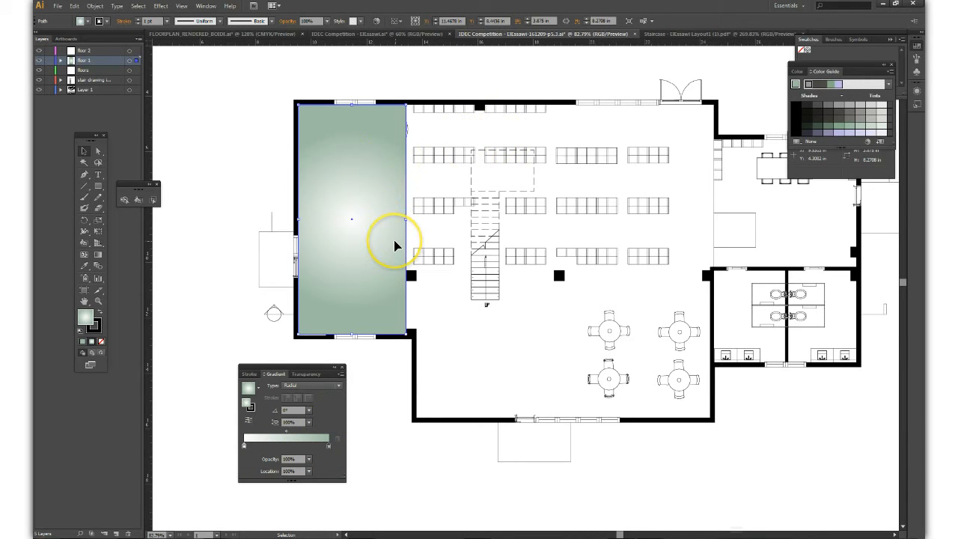
left_click(443, 322)
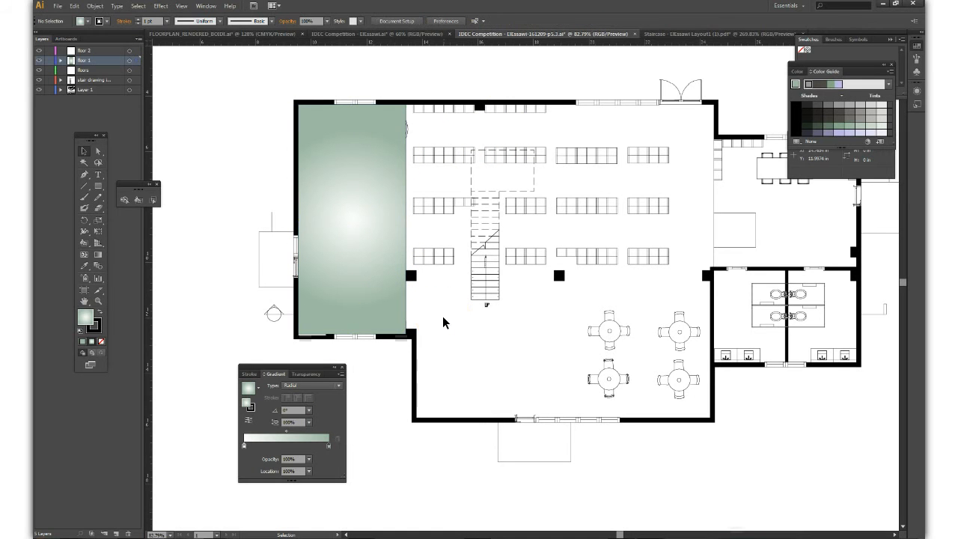
Move the floor 1 layer beneath Layer 1 in the stacking order and deselect the rectangle
left_click(383, 185)
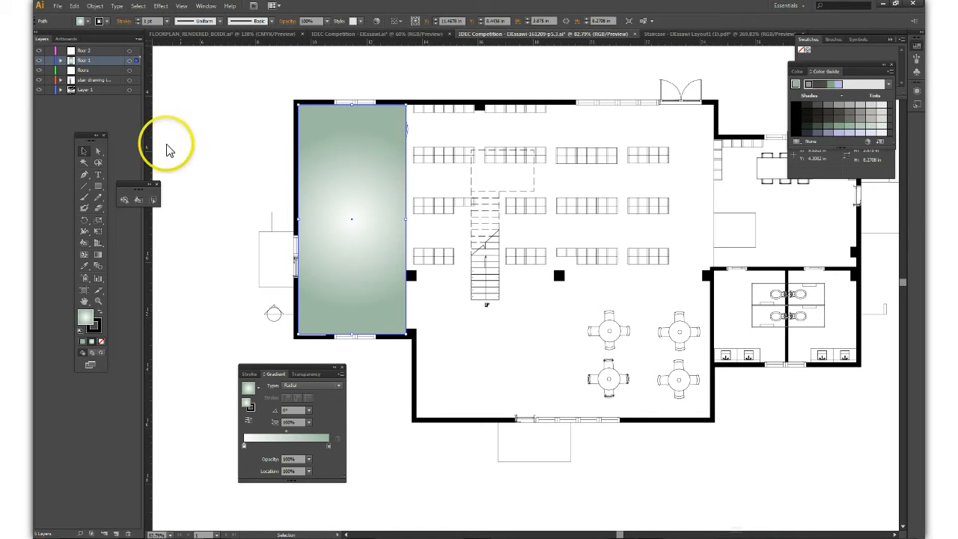
left_click_drag(119, 58, 120, 98)
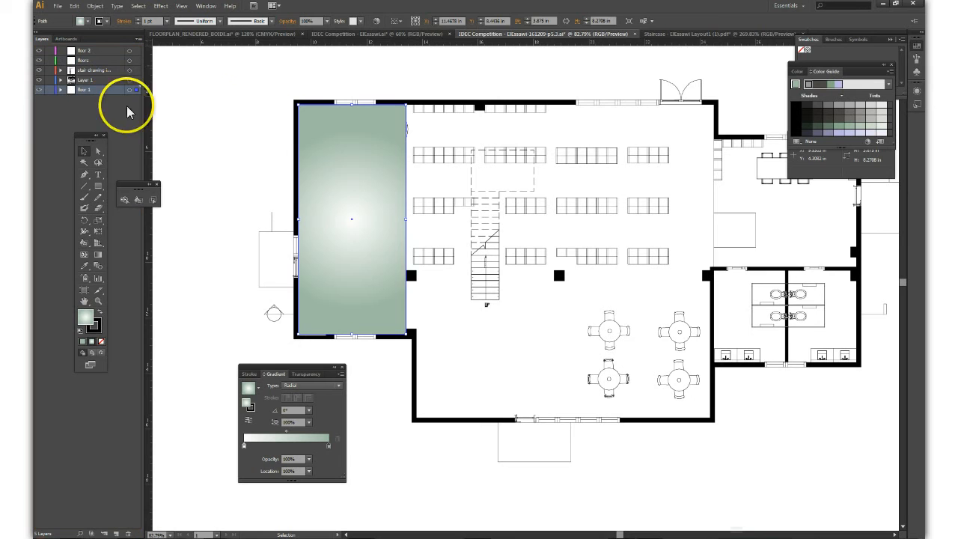
left_click(235, 184)
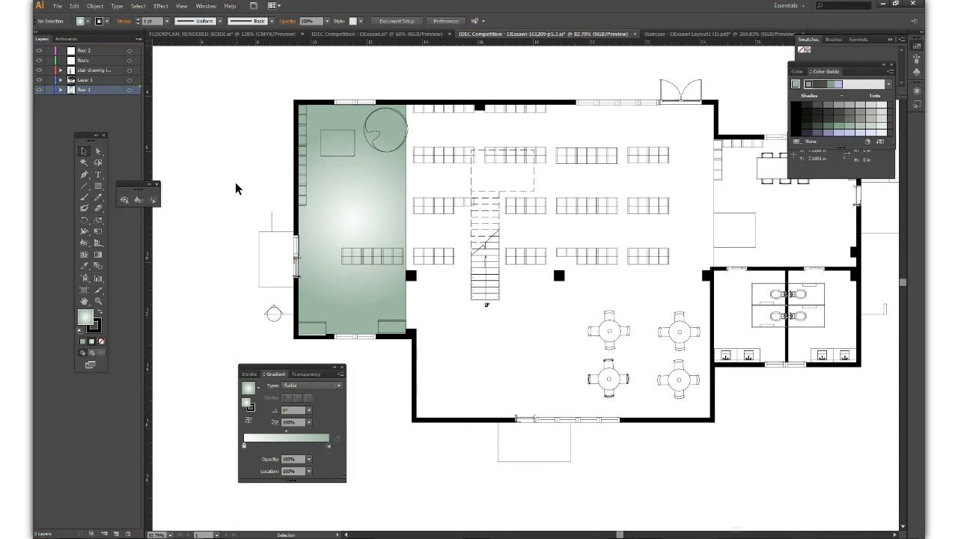
Widen the green gradient floor rectangle until it reaches the main hall's far wall beside the meeting room, and deselect it
left_click(367, 187)
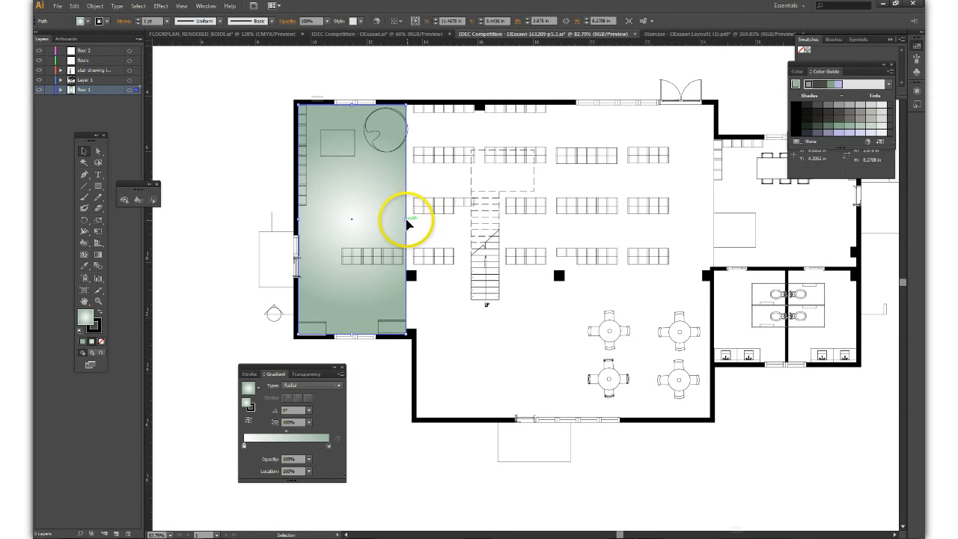
left_click_drag(406, 221, 715, 236)
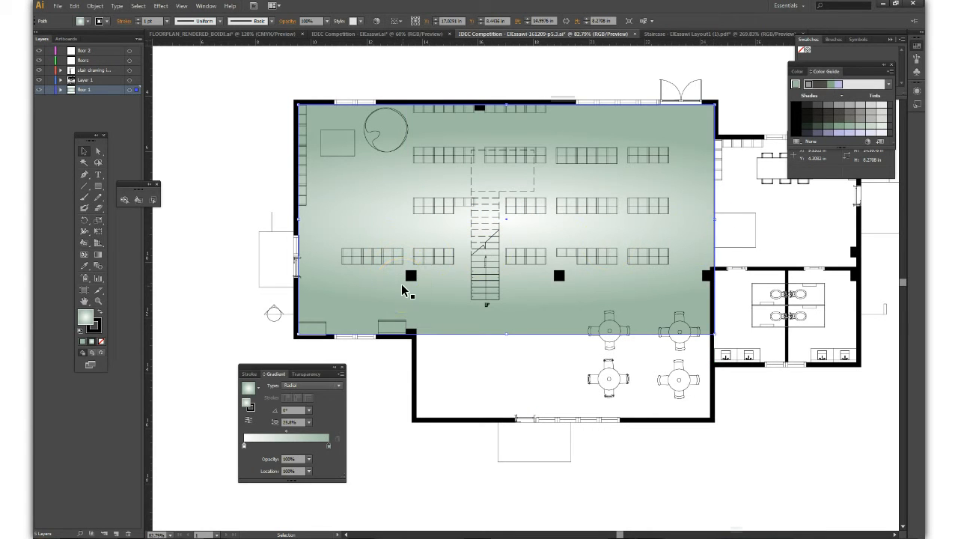
left_click(495, 382)
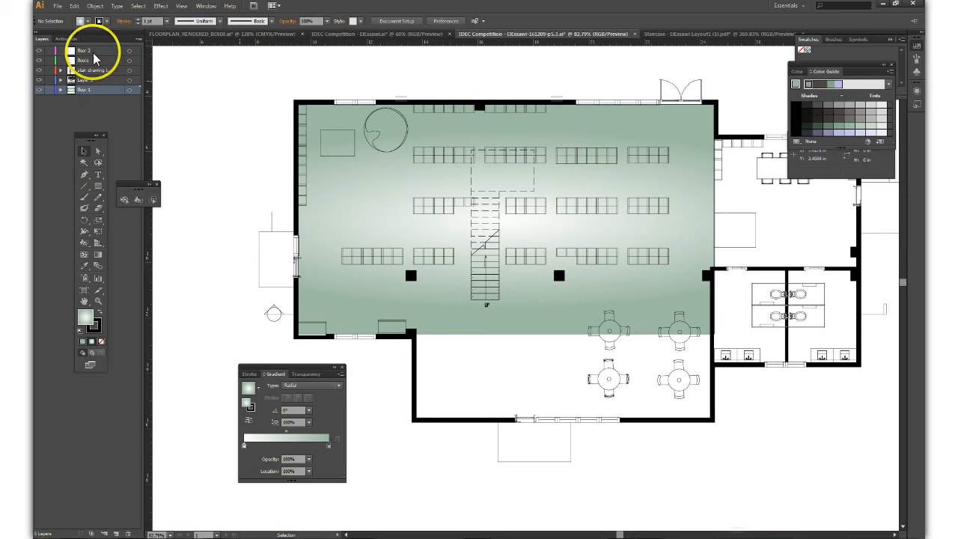
Move the Color Guide and Info panels clear of the meeting room and cover it with a rectangle about 5.13 by 4.60 in on layer floor 2
left_click(92, 50)
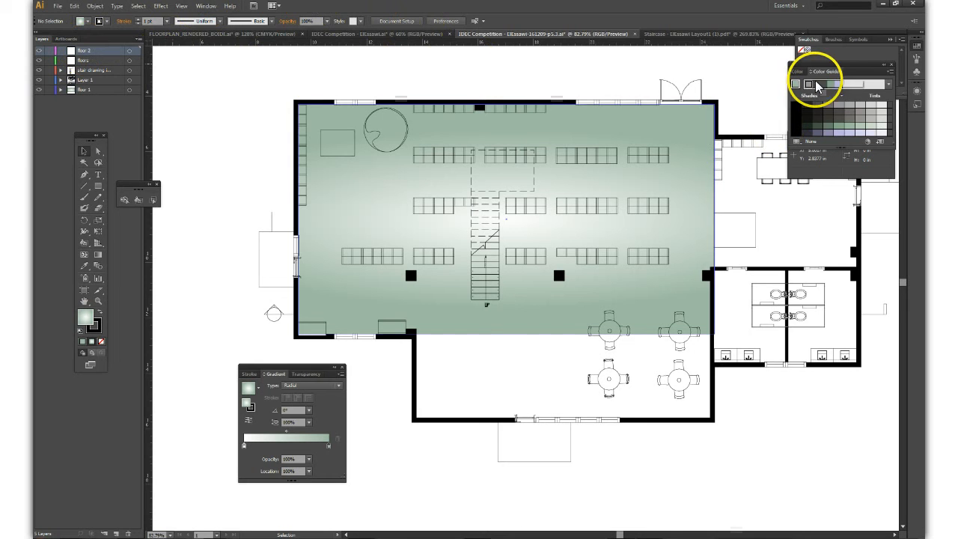
left_click_drag(816, 62, 801, 402)
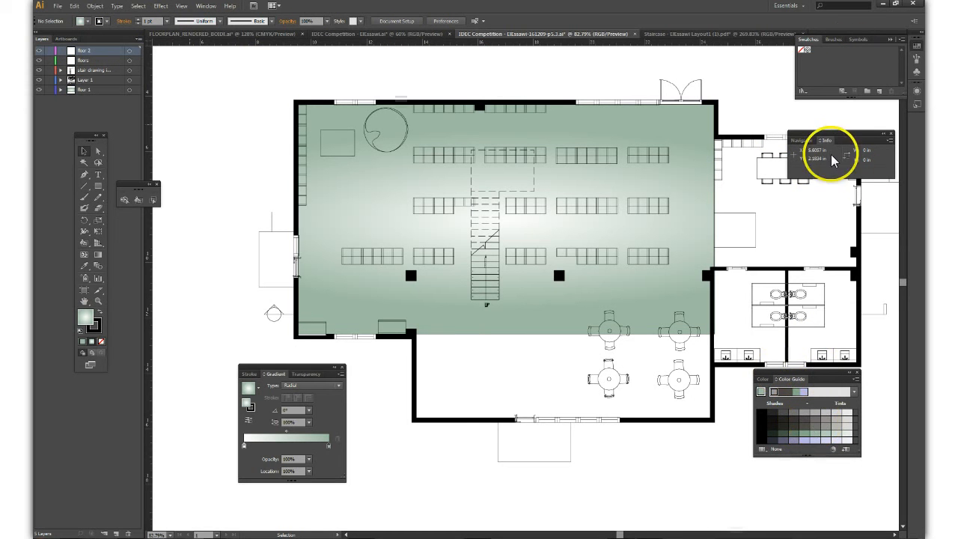
left_click_drag(835, 139, 611, 434)
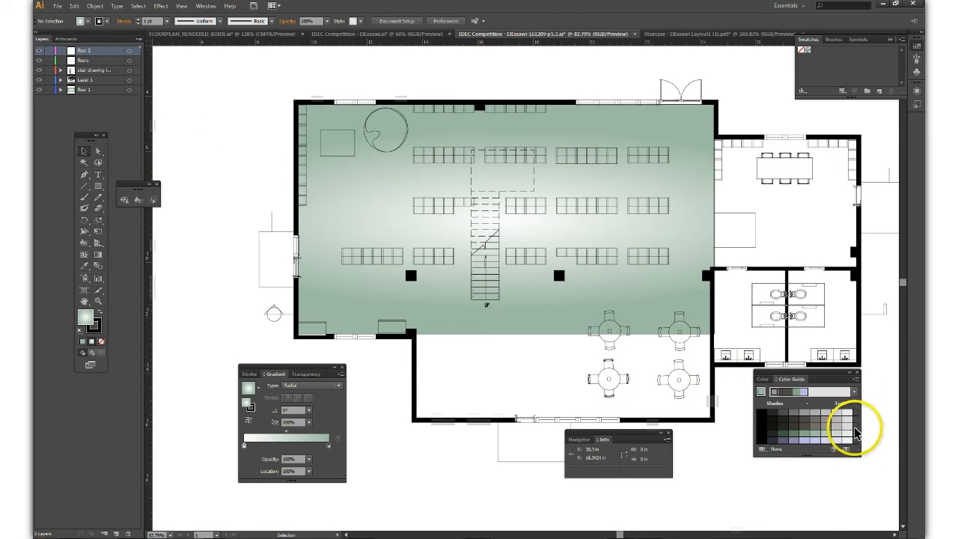
left_click(98, 187)
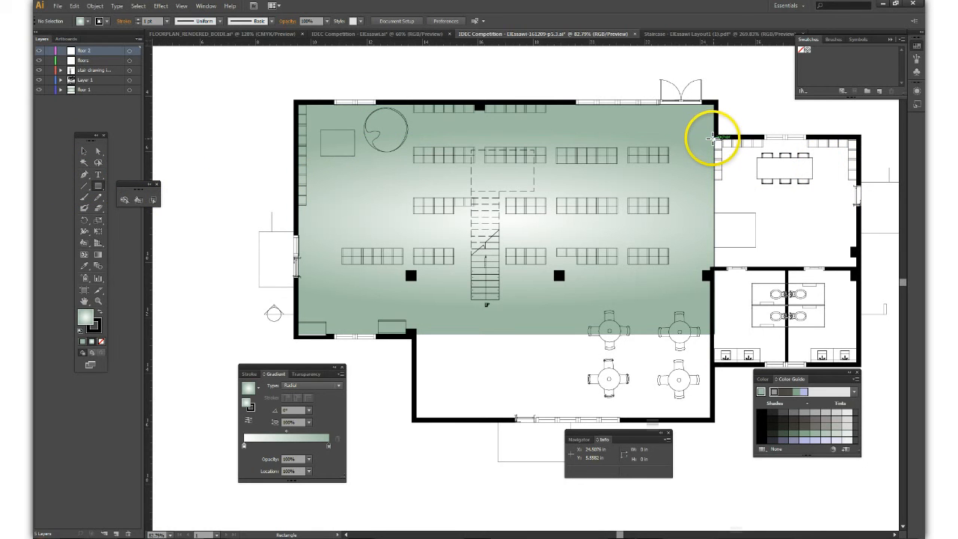
left_click_drag(713, 138, 855, 264)
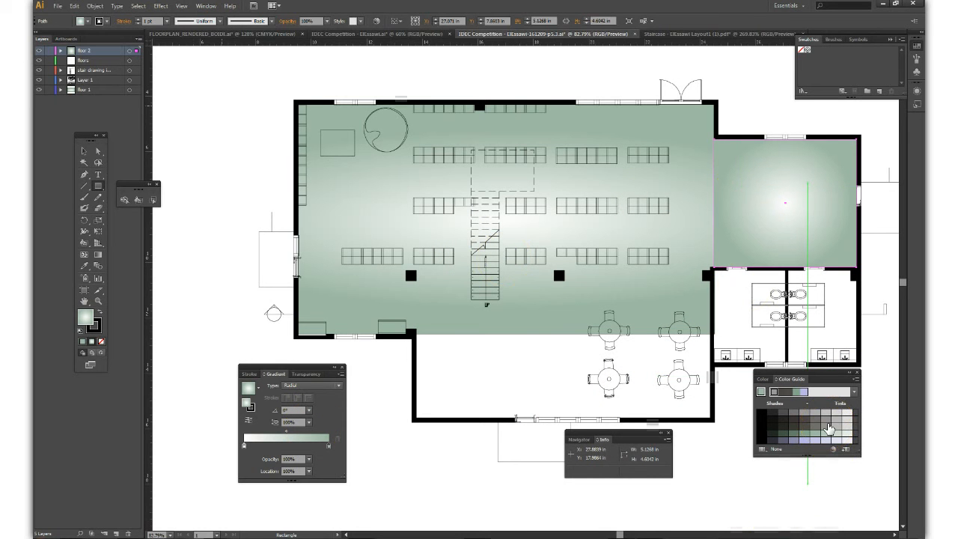
Replace the green end color of the meeting room rectangle's radial gradient with a dark warm grey from the Color Guide
left_click_drag(823, 426, 329, 446)
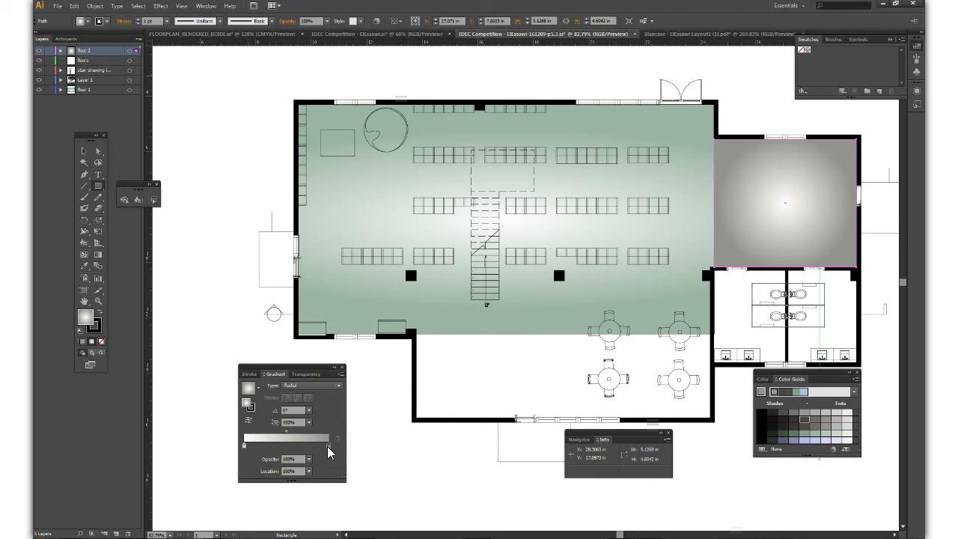
left_click(546, 466)
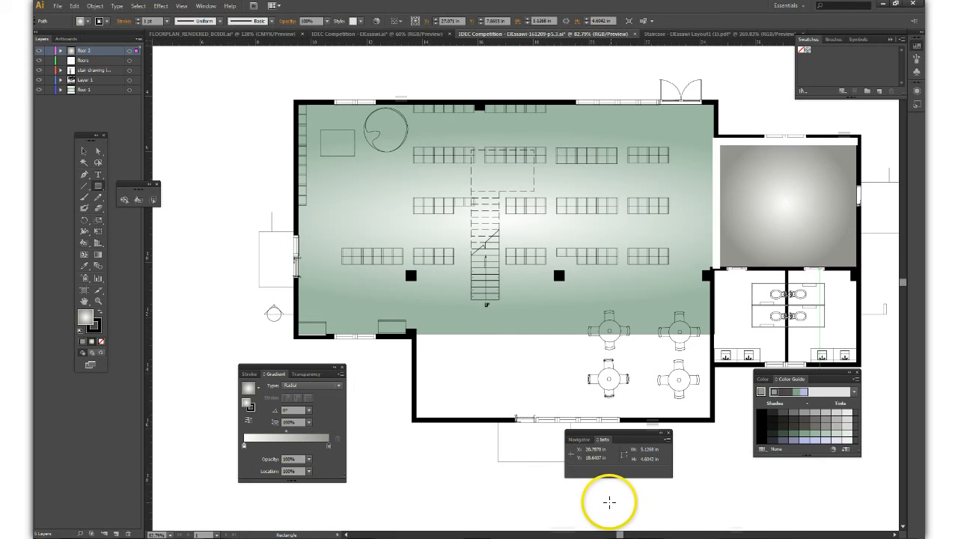
left_click(625, 425)
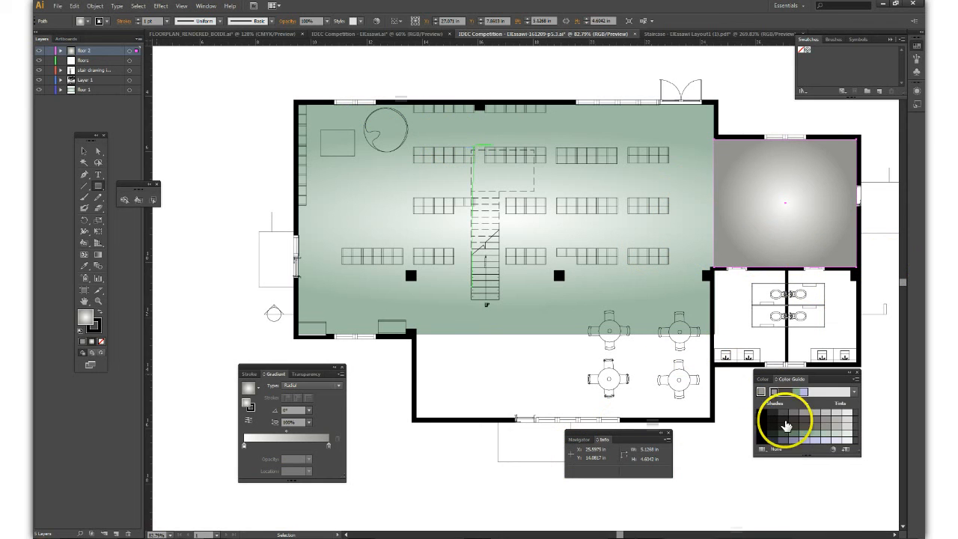
left_click(814, 418)
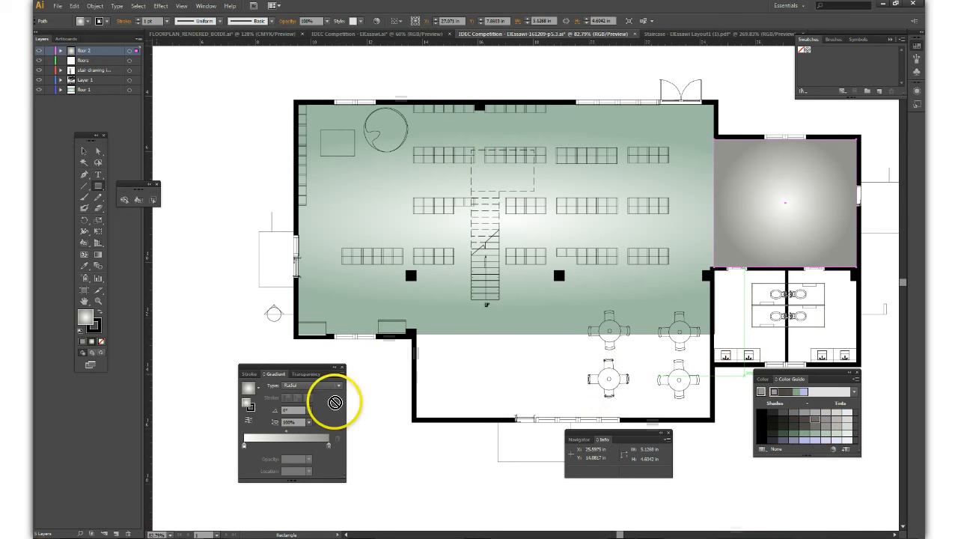
left_click(329, 446)
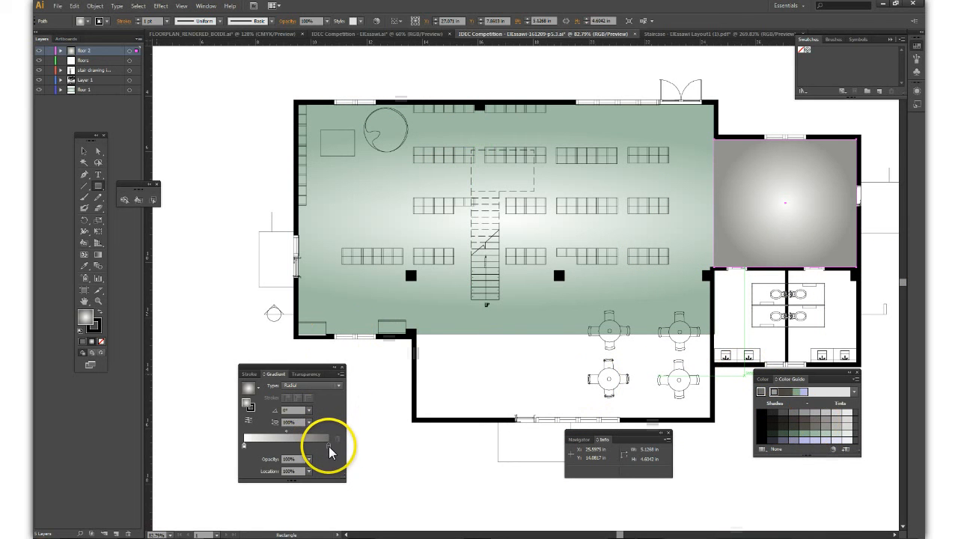
Move the floor 2 layer beneath floor 1 in the stacking order and deselect the meeting room rectangle
left_click(82, 151)
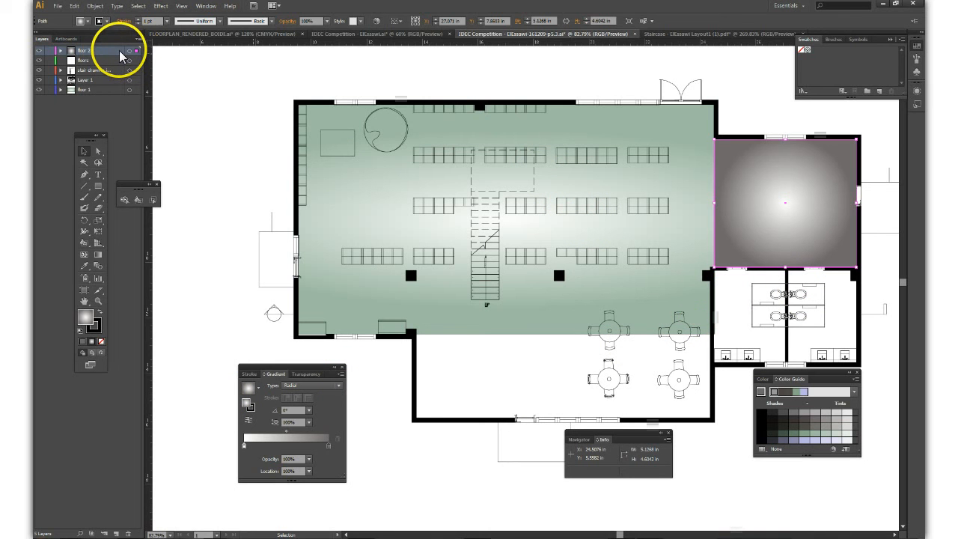
left_click_drag(119, 50, 112, 99)
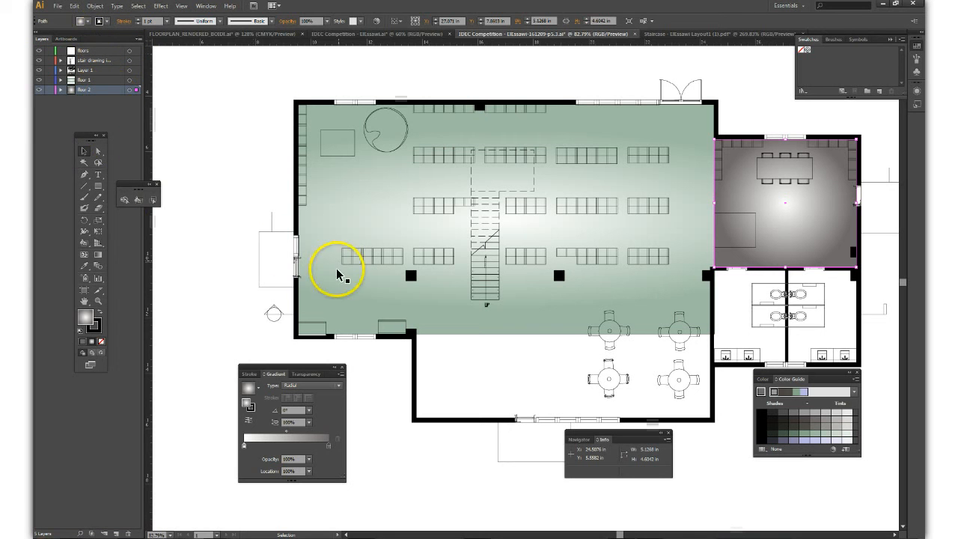
left_click(259, 177)
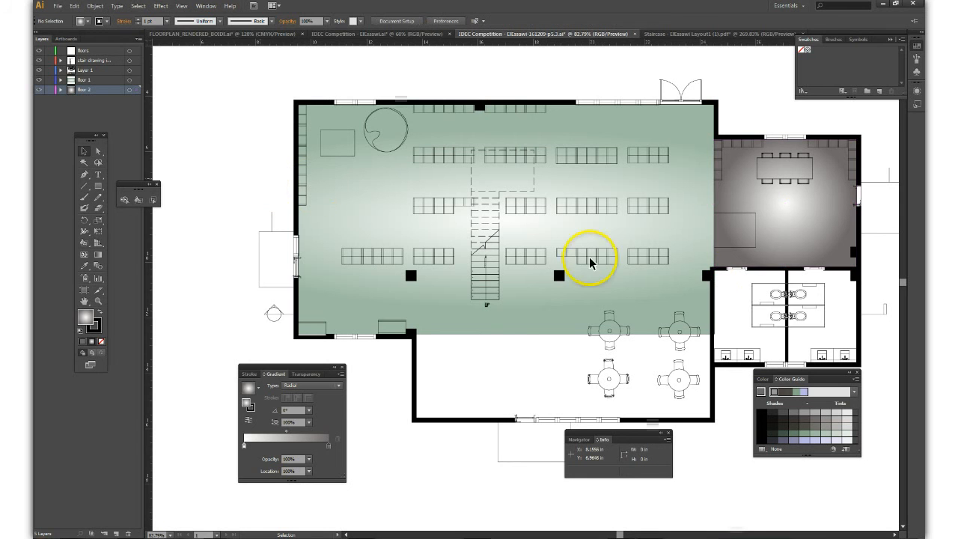
Extend the meeting room floor's radial gradient past the outer wall with the Gradient tool to soften its dark edges
left_click(818, 230)
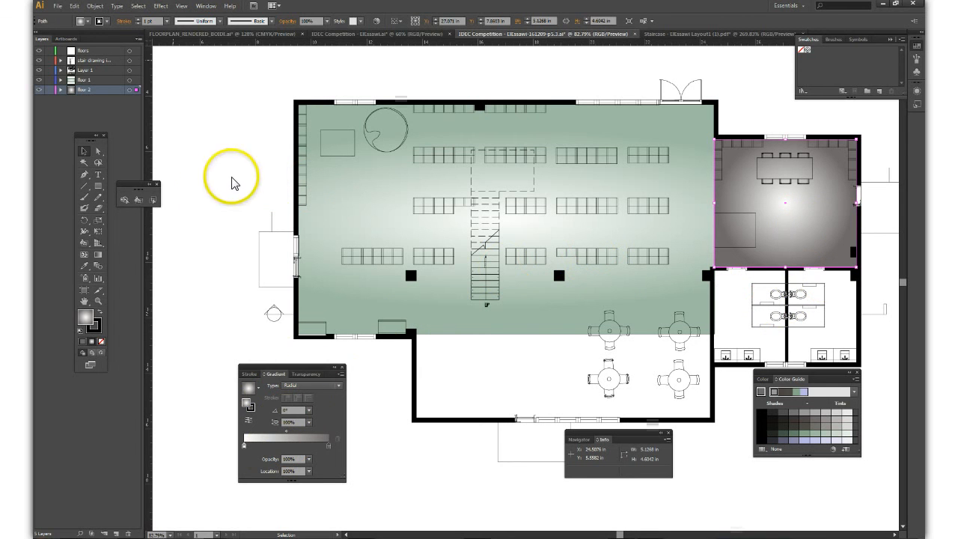
left_click(98, 256)
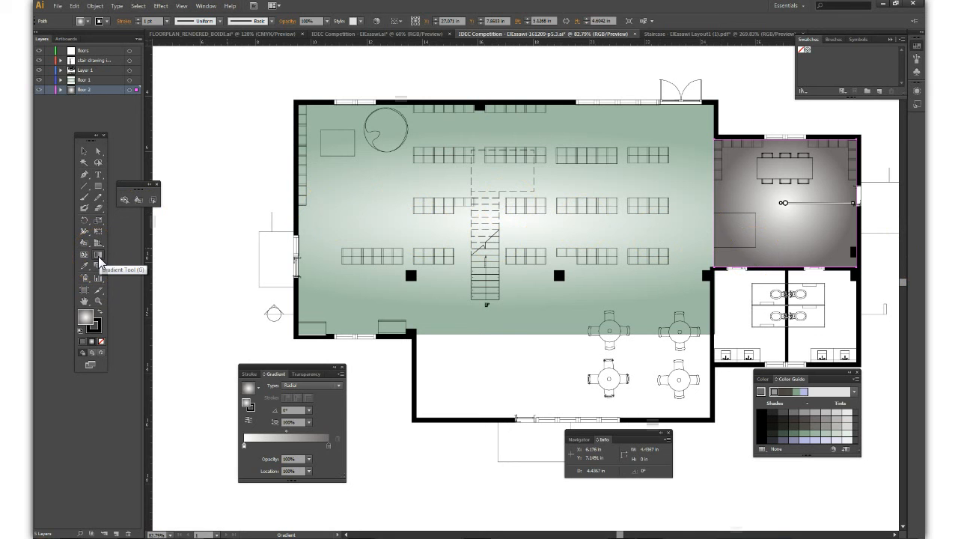
left_click(100, 257)
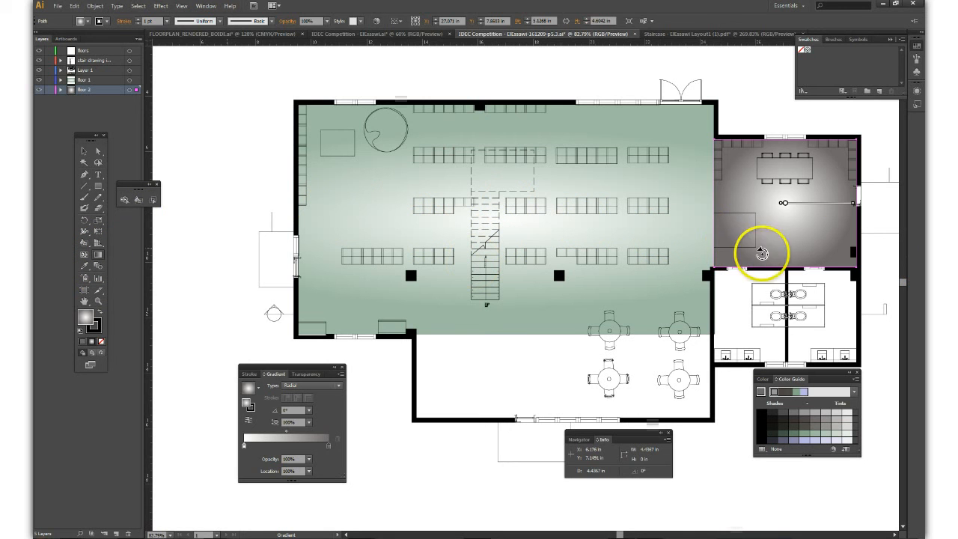
mouse_move(854, 207)
left_mouse_down()
mouse_move(855, 257)
mouse_move(820, 264)
mouse_move(879, 245)
mouse_move(842, 234)
mouse_move(876, 211)
mouse_move(886, 221)
left_mouse_up()
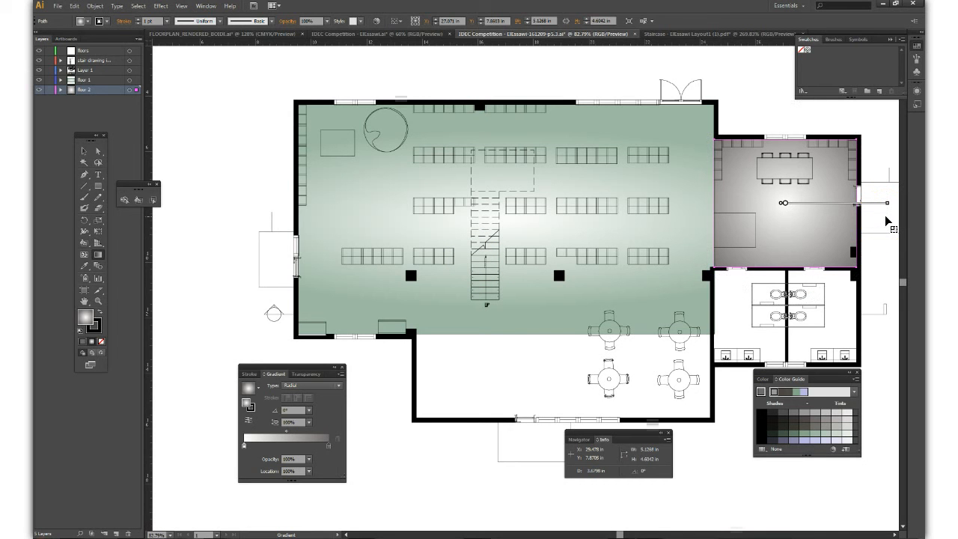